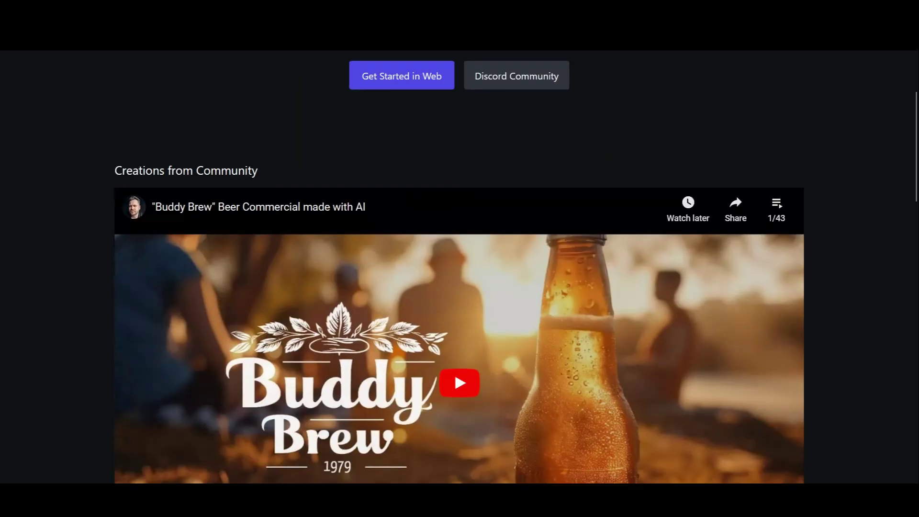
scroll(459, 287, "down", 1)
scroll(459, 287, "down", 1)
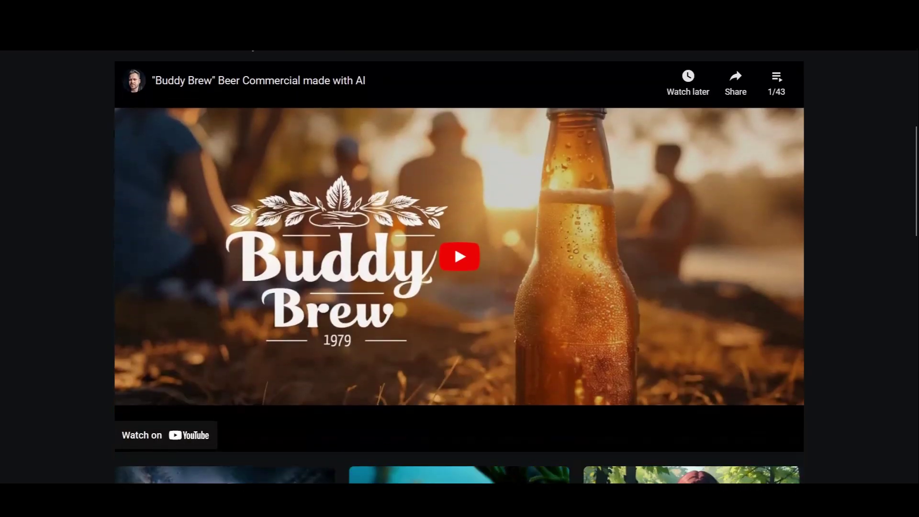
scroll(459, 287, "down", 2)
scroll(459, 288, "down", 2)
scroll(459, 287, "down", 1)
scroll(460, 287, "down", 1)
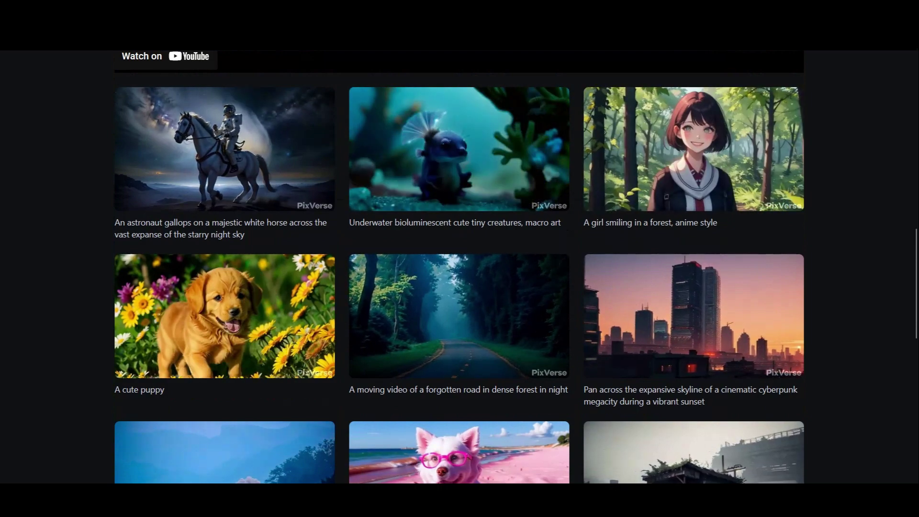
scroll(460, 287, "down", 2)
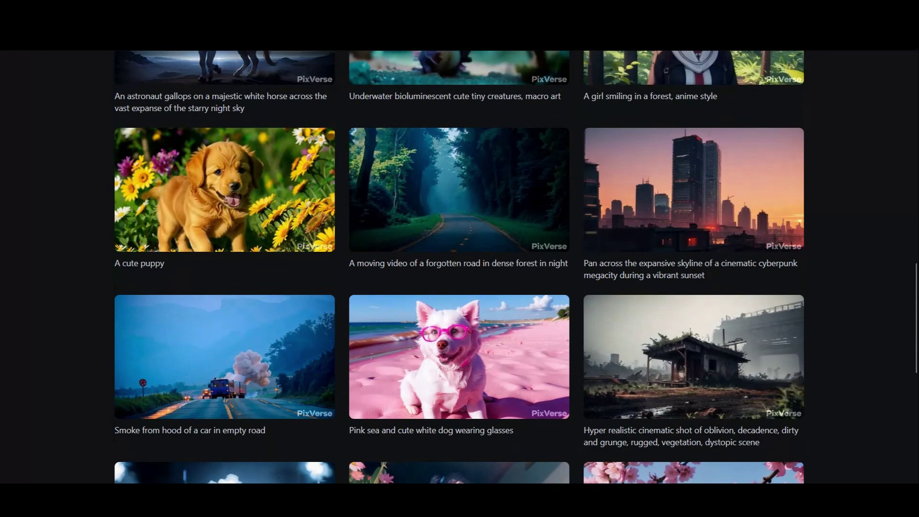
scroll(460, 287, "down", 2)
scroll(459, 287, "down", 2)
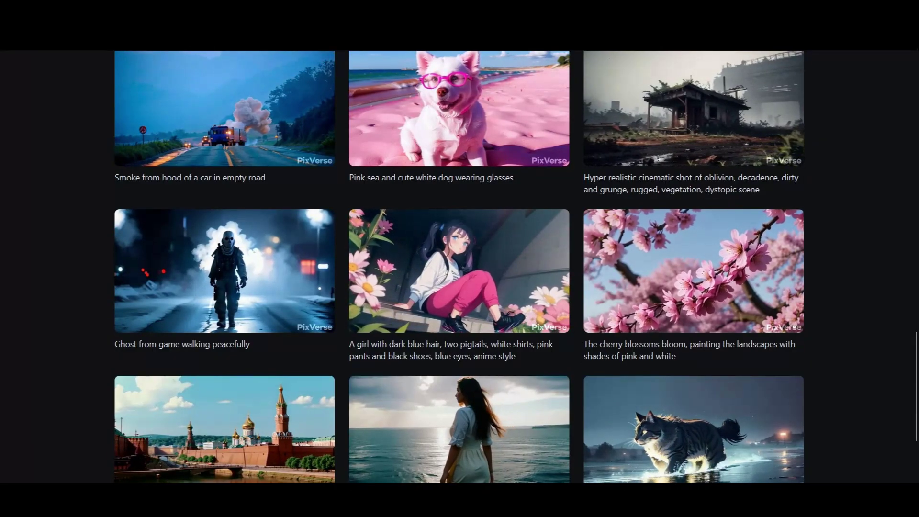
scroll(460, 287, "down", 2)
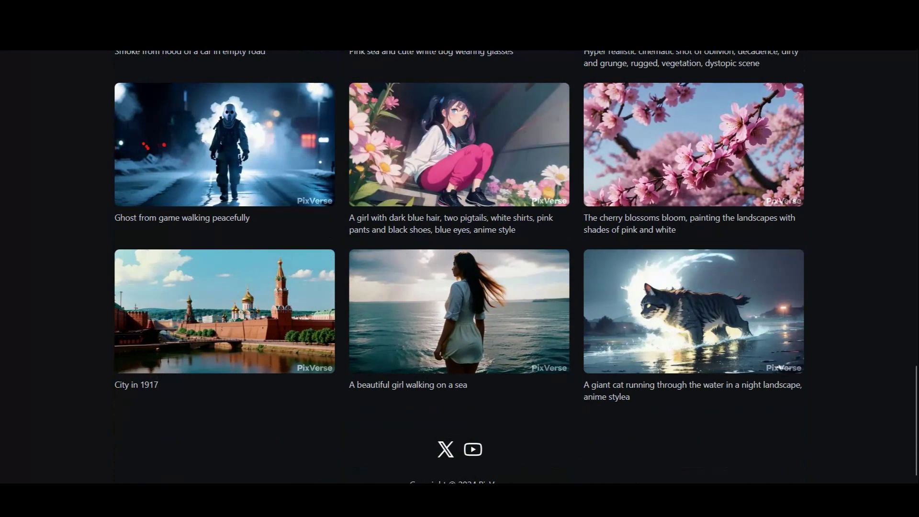
scroll(459, 287, "up", 10)
scroll(459, 287, "up", 10)
scroll(459, 287, "up", 5)
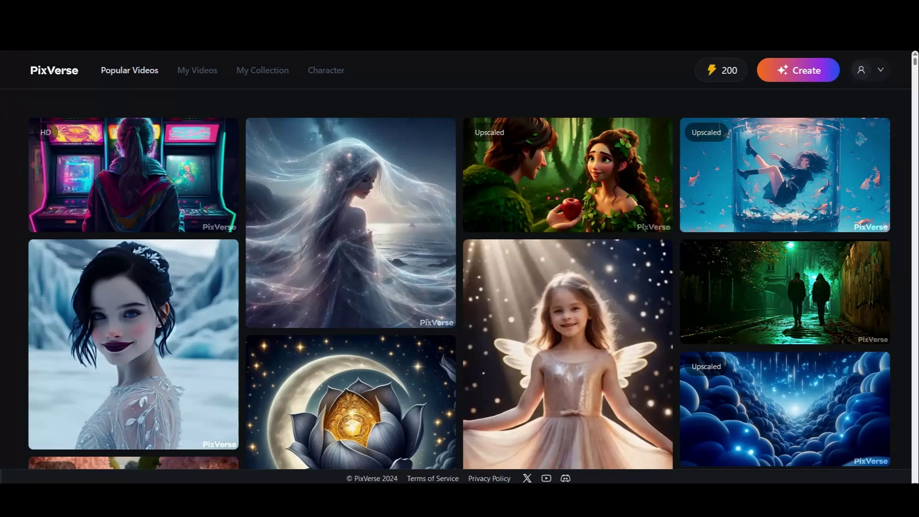
scroll(459, 287, "down", 3)
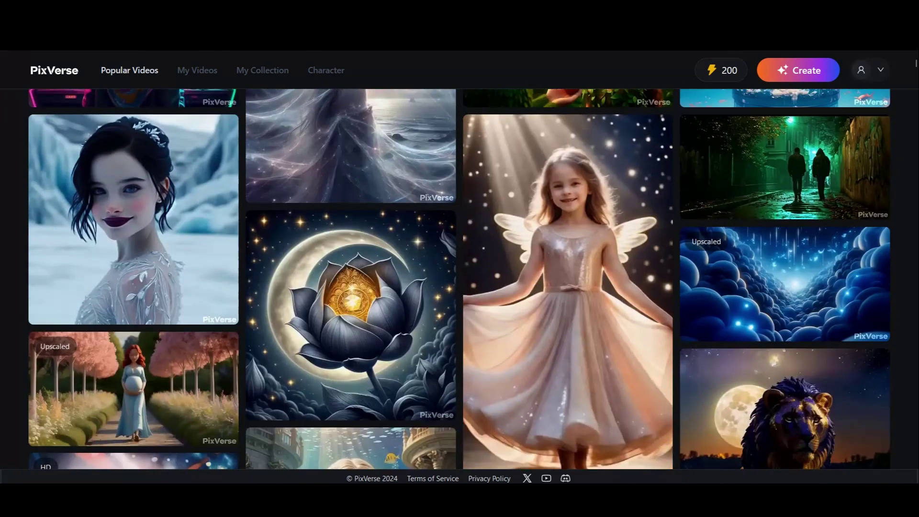
scroll(459, 287, "down", 3)
scroll(459, 287, "down", 3)
scroll(460, 288, "down", 3)
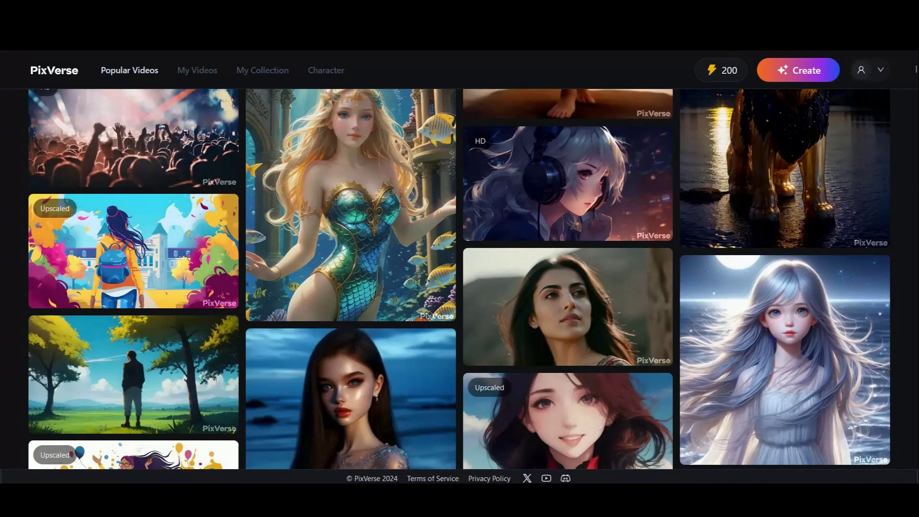
scroll(460, 287, "down", 3)
scroll(459, 287, "down", 5)
scroll(460, 288, "up", 1)
scroll(459, 287, "up", 5)
scroll(459, 287, "down", 8)
scroll(460, 287, "up", 5)
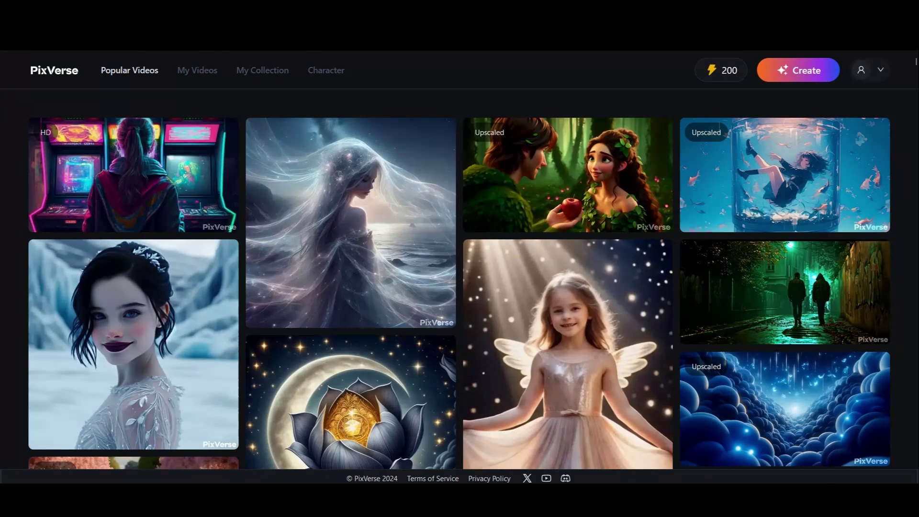
scroll(460, 287, "down", 5)
scroll(460, 287, "down", 5)
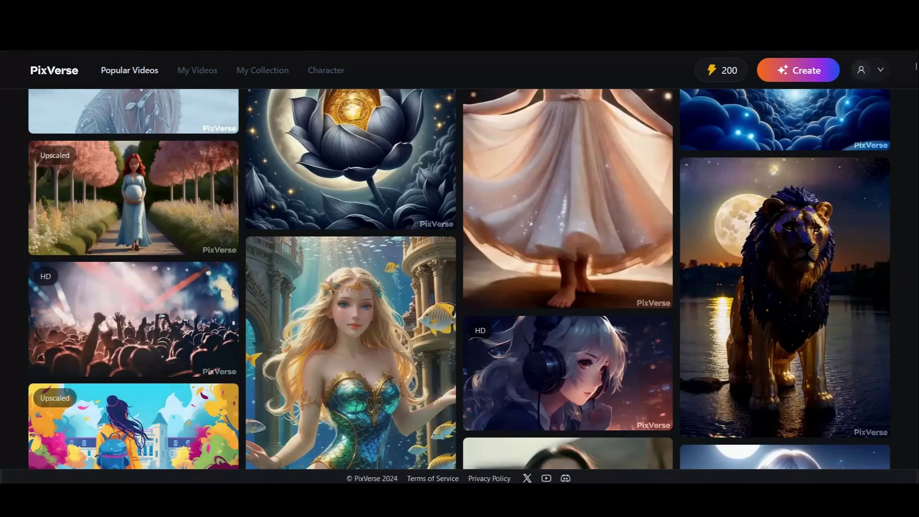
scroll(459, 287, "down", 3)
scroll(459, 287, "down", 4)
scroll(459, 287, "down", 3)
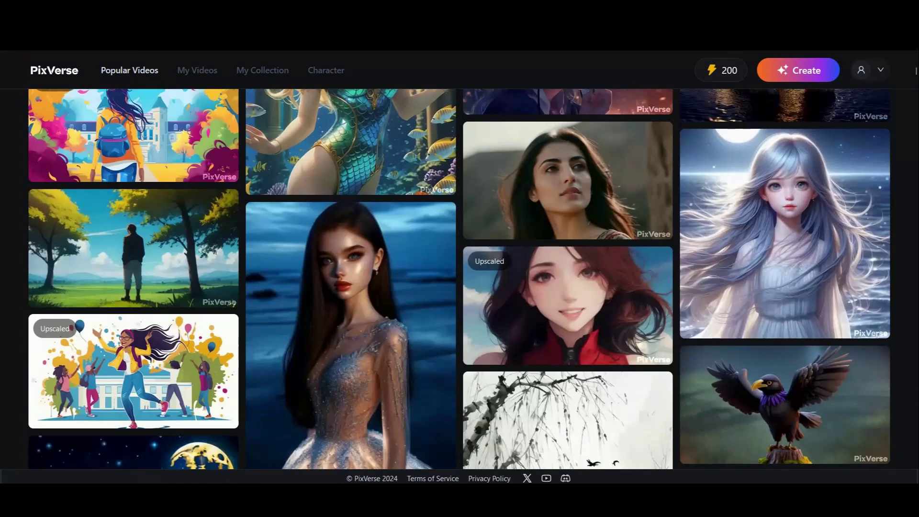
scroll(459, 287, "down", 8)
scroll(459, 287, "down", 1)
scroll(459, 287, "up", 8)
scroll(459, 287, "up", 6)
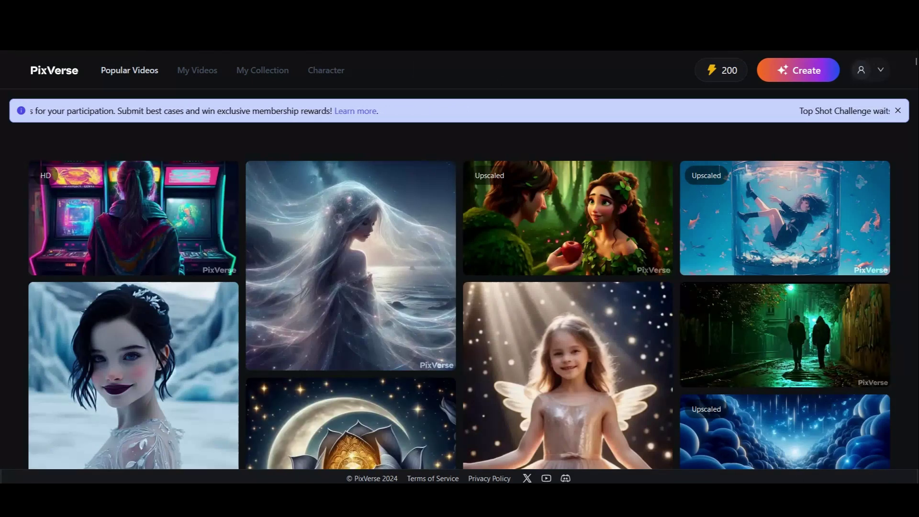
scroll(459, 288, "down", 1)
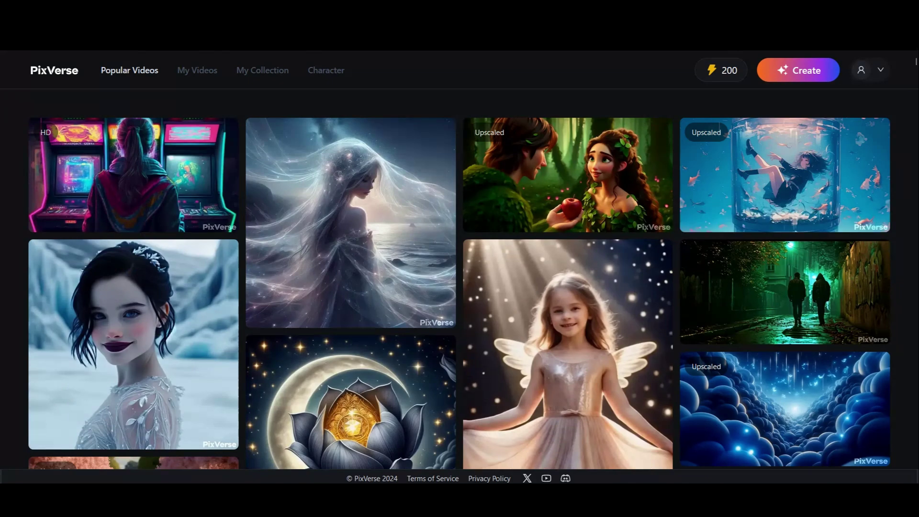
scroll(459, 287, "down", 3)
scroll(459, 287, "down", 3)
scroll(460, 287, "down", 4)
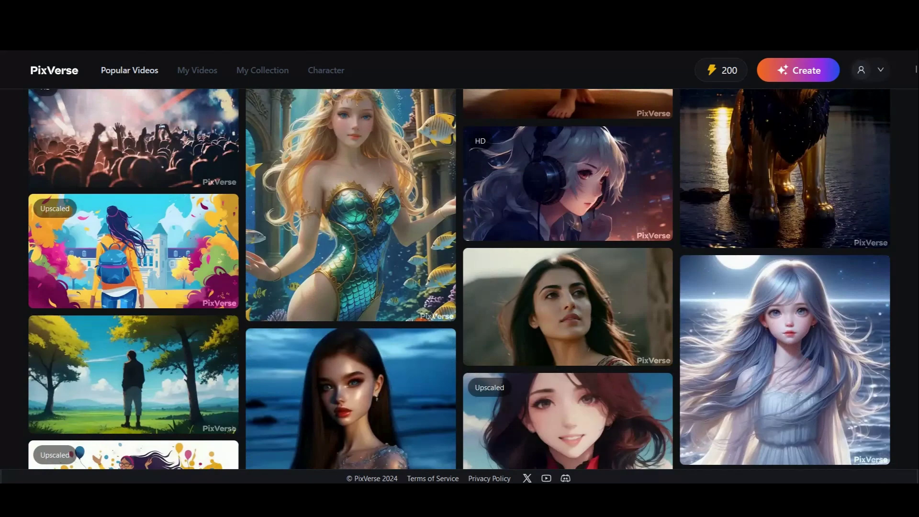
scroll(460, 287, "down", 3)
scroll(459, 287, "down", 4)
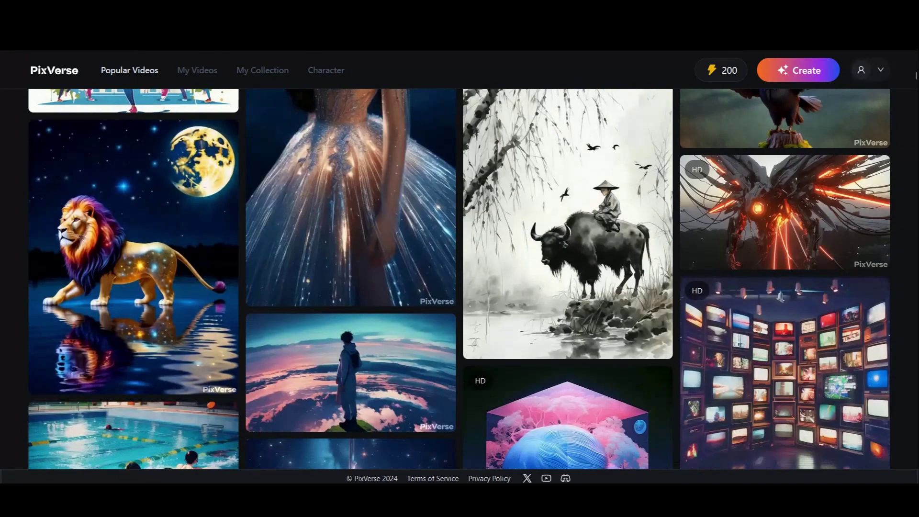
scroll(459, 287, "up", 4)
scroll(460, 287, "up", 4)
scroll(460, 287, "up", 5)
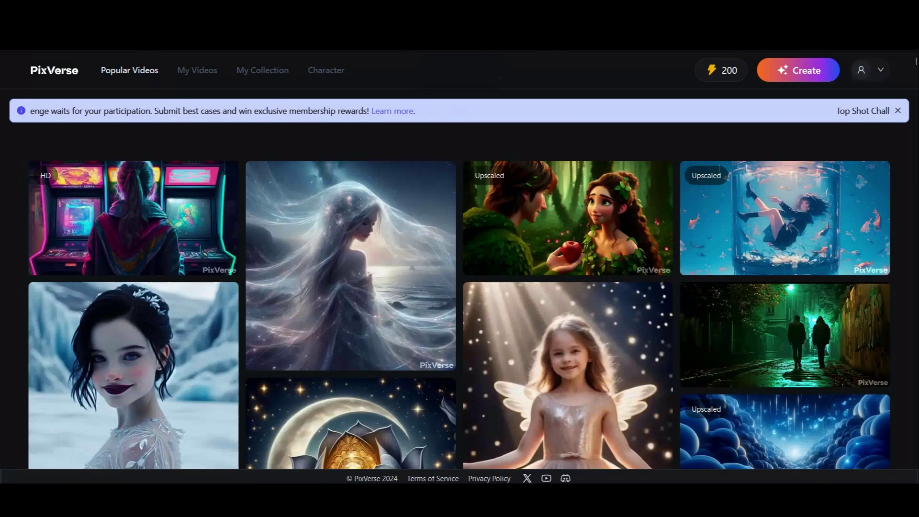
scroll(459, 287, "down", 1)
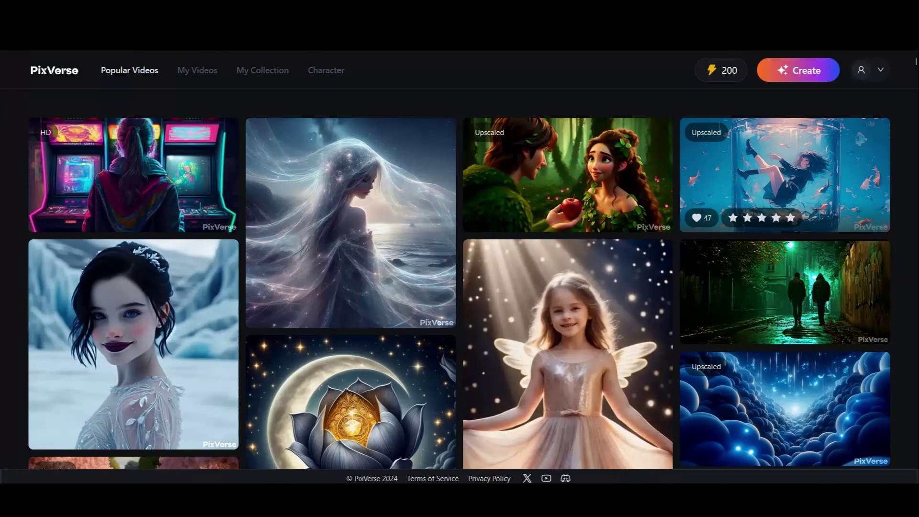
scroll(459, 288, "down", 3)
scroll(460, 287, "down", 3)
scroll(459, 287, "down", 3)
scroll(460, 288, "down", 3)
scroll(459, 287, "down", 1)
scroll(460, 287, "down", 2)
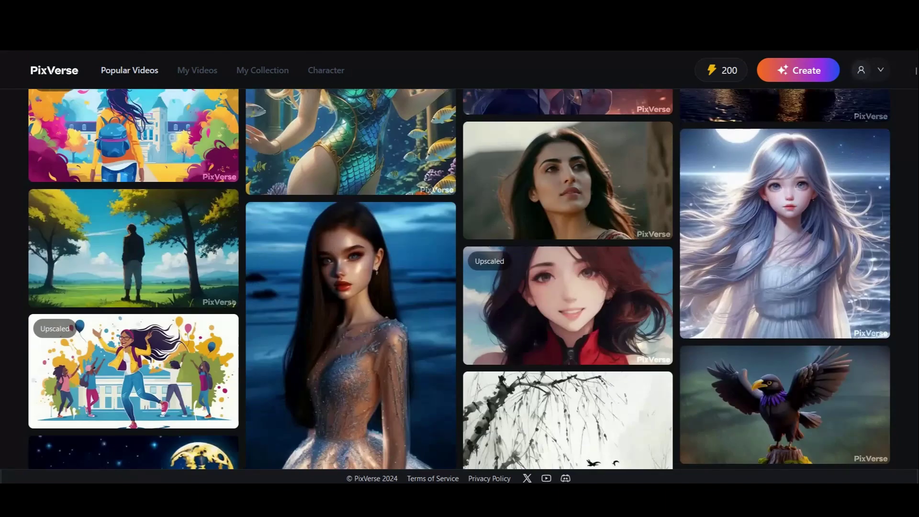
scroll(460, 288, "down", 4)
scroll(459, 287, "up", 5)
scroll(460, 287, "up", 5)
scroll(460, 288, "up", 5)
scroll(459, 287, "up", 2)
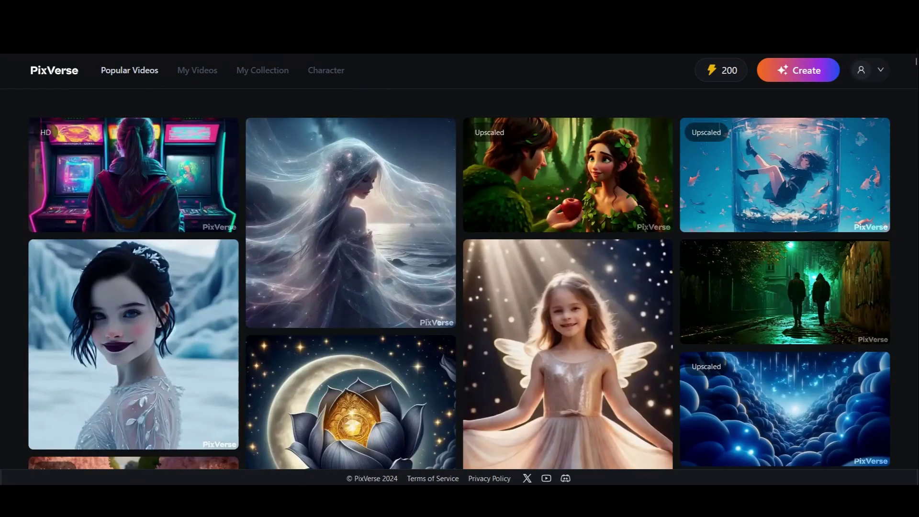
- Start a new consistent character from the My Characters list
left_click(797, 69)
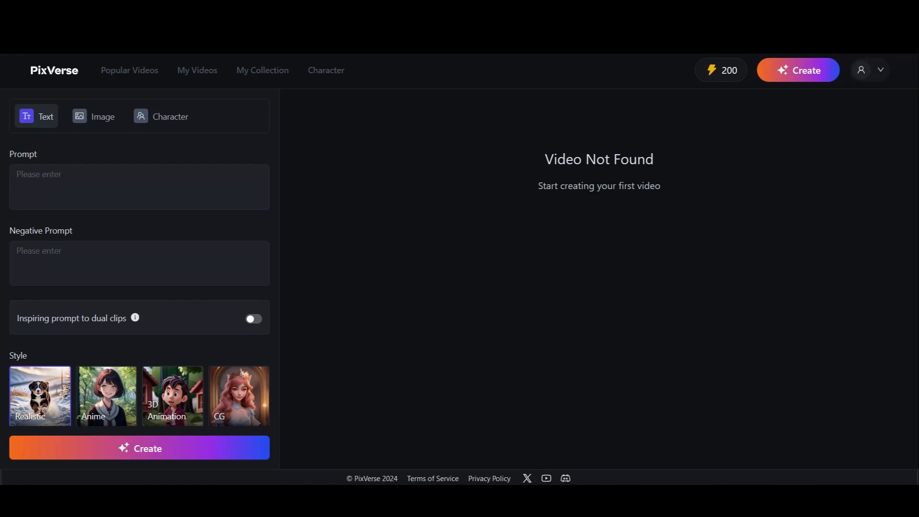
left_click(326, 70)
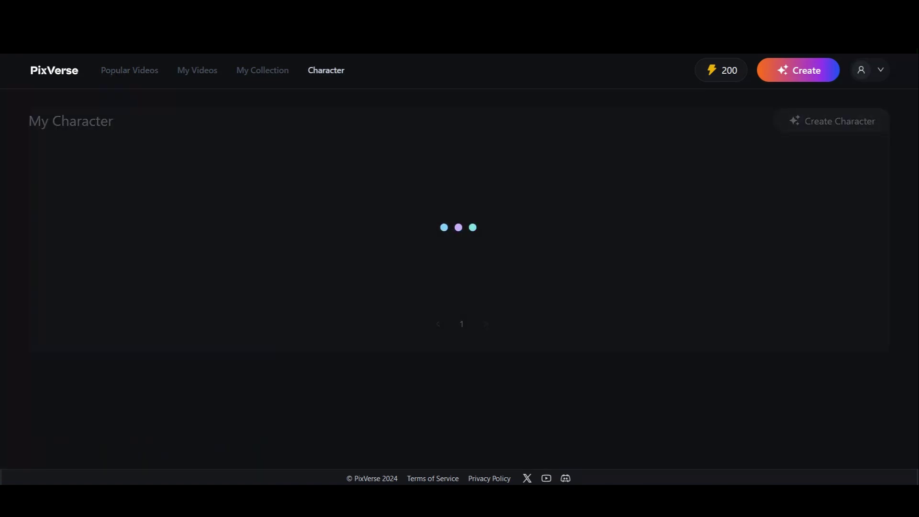
left_click(458, 229)
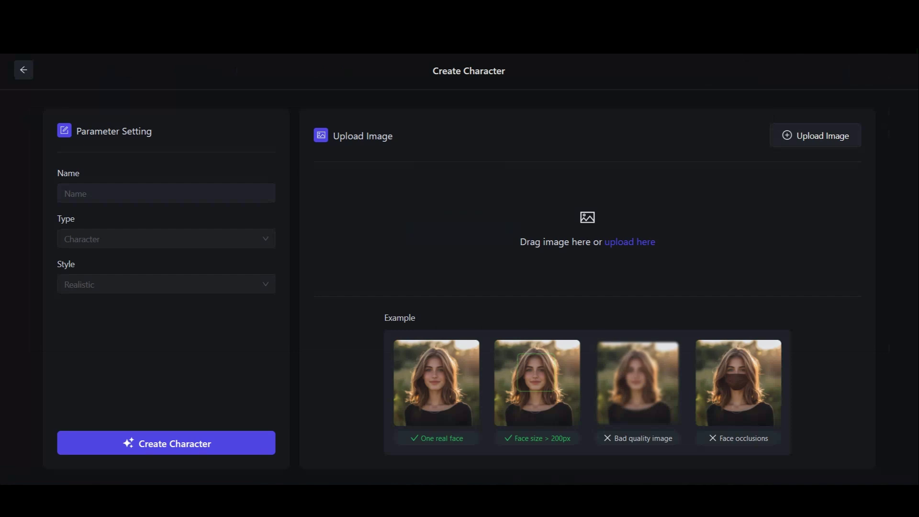
- Upload a reference face photo, name the character 'sarah', and create it
left_click(816, 136)
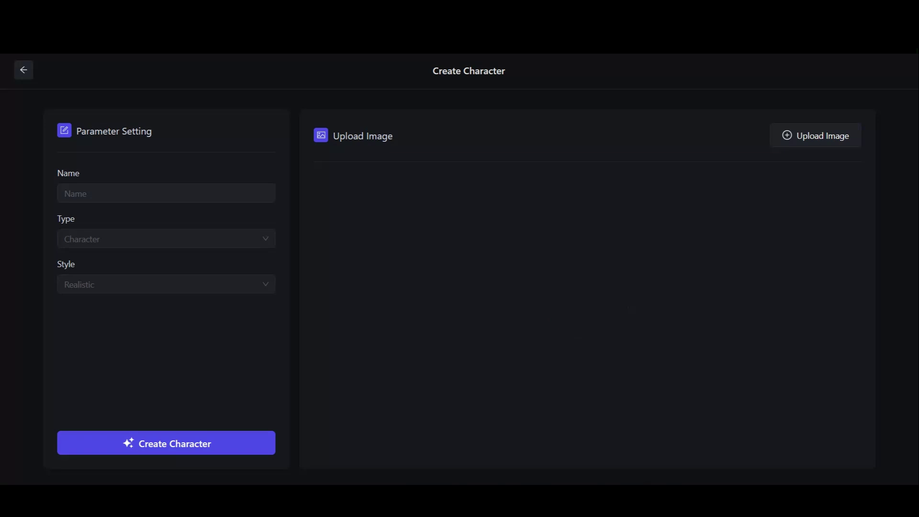
left_click(165, 194)
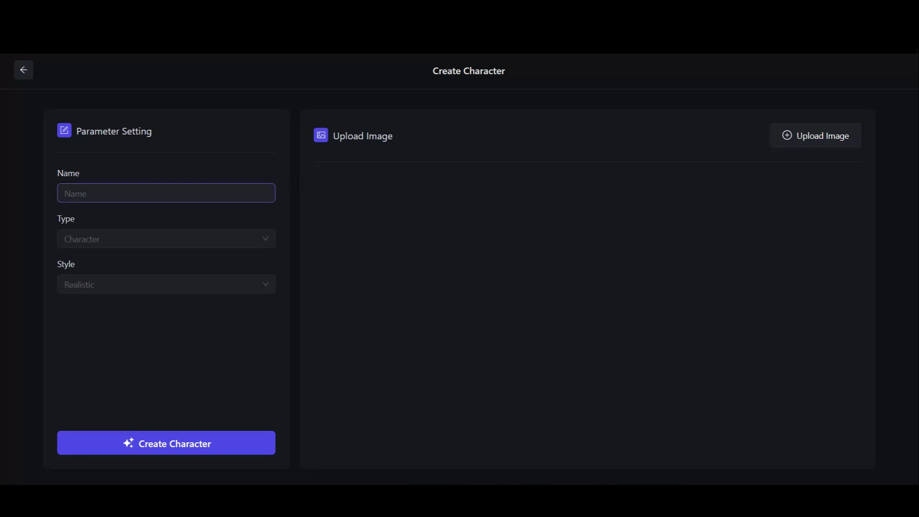
type("sarah")
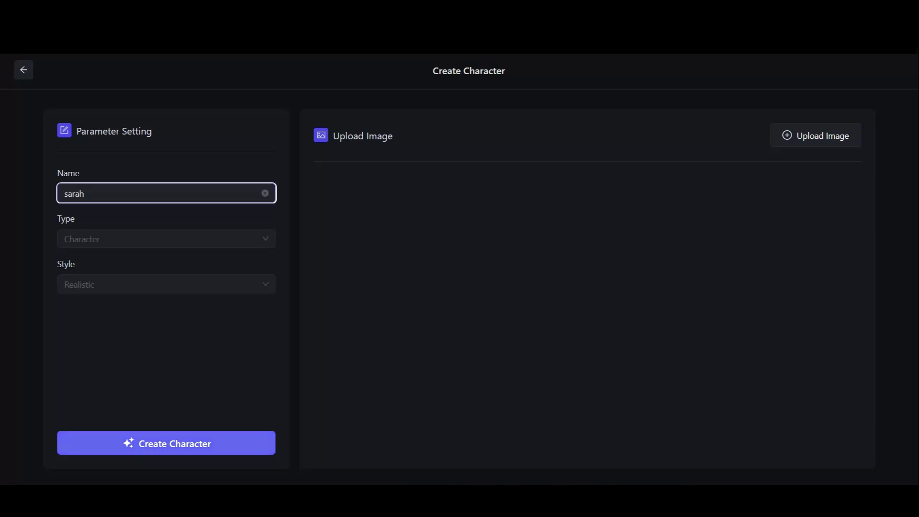
left_click(166, 443)
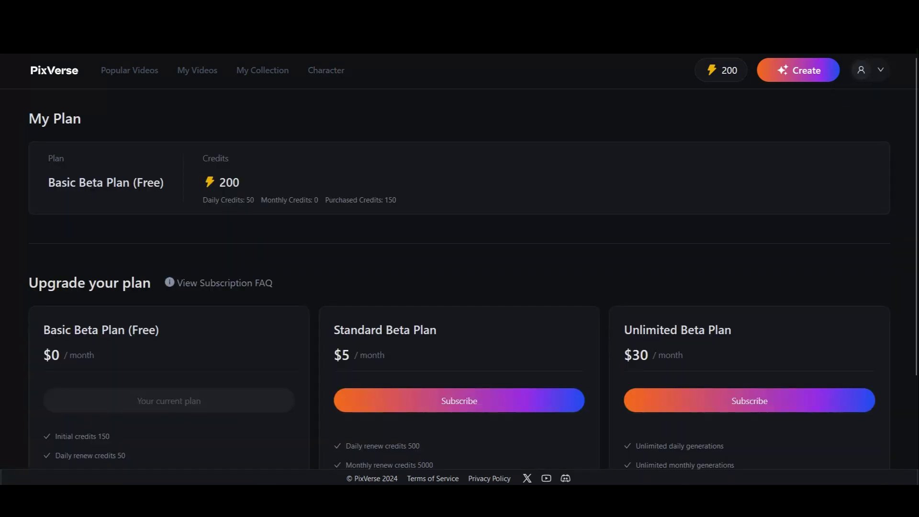
scroll(459, 287, "down", 3)
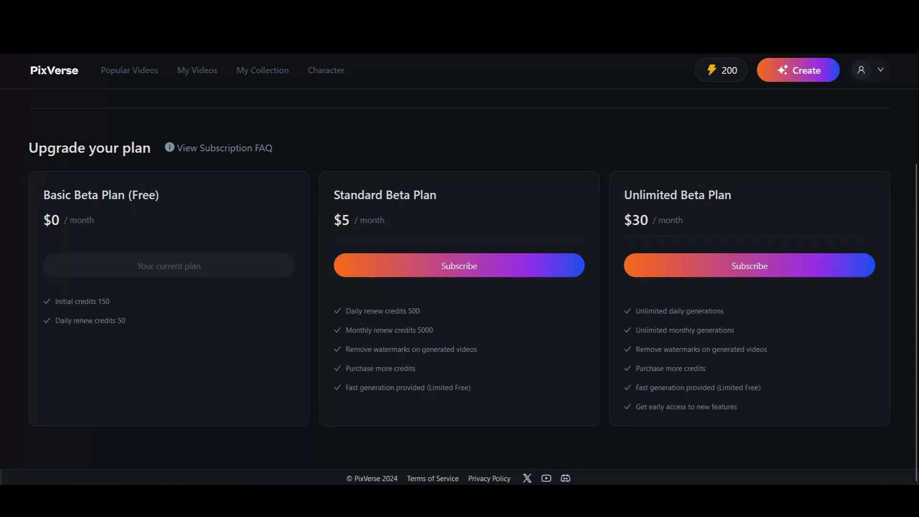
scroll(459, 287, "up", 3)
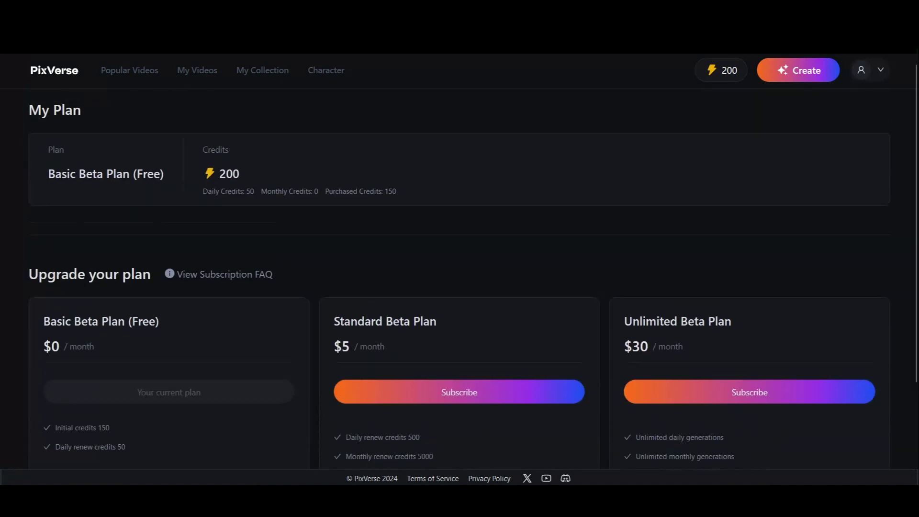
left_click(325, 70)
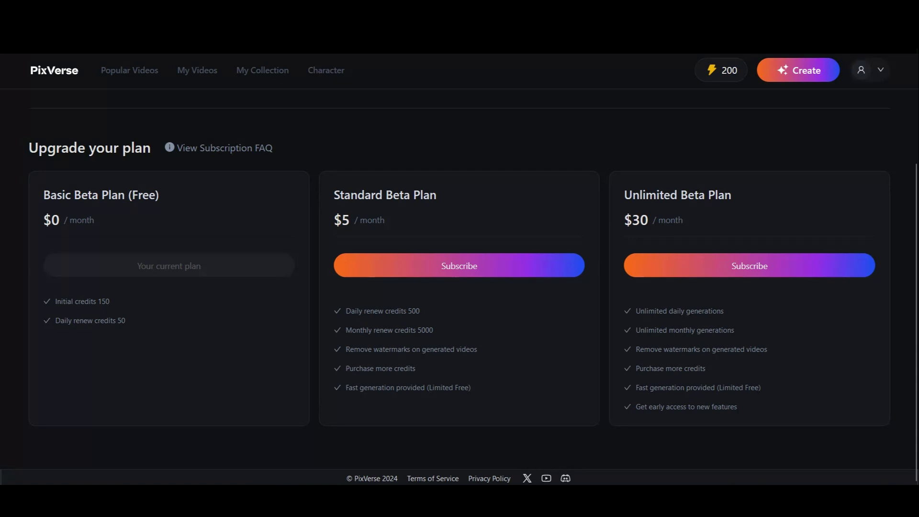
scroll(459, 287, "up", 5)
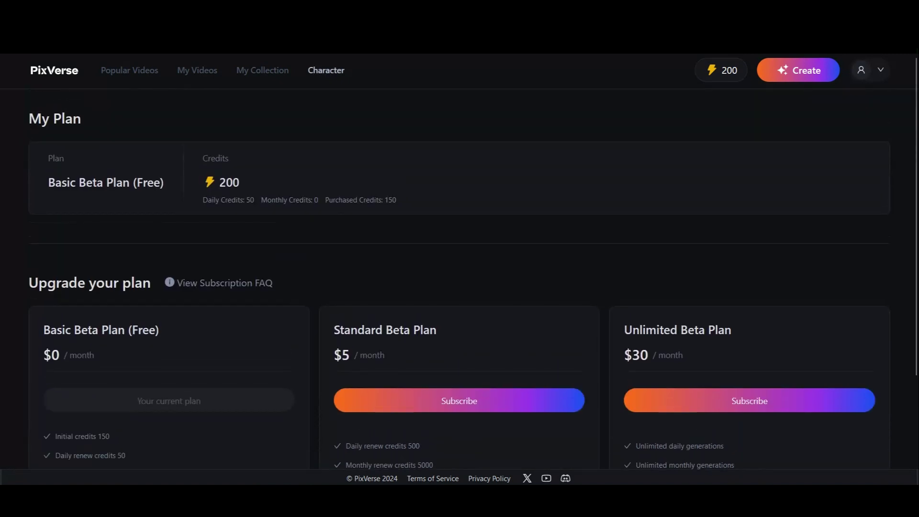
left_click(325, 70)
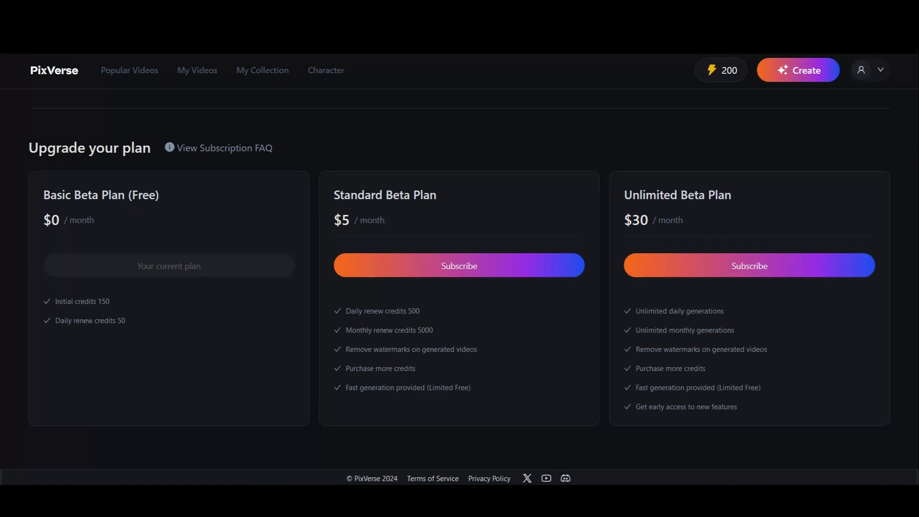
scroll(459, 287, "up", 3)
- Start a new video and switch the generator to Character mode
left_click(326, 69)
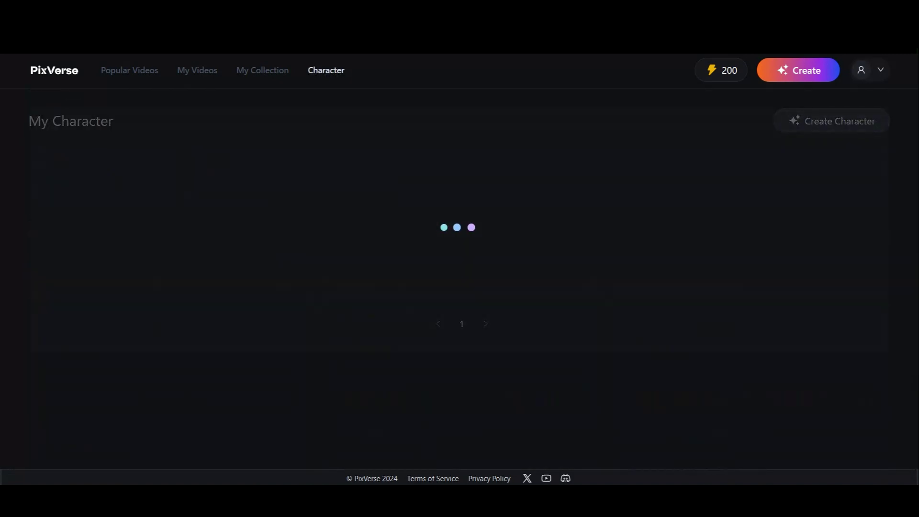
left_click(797, 70)
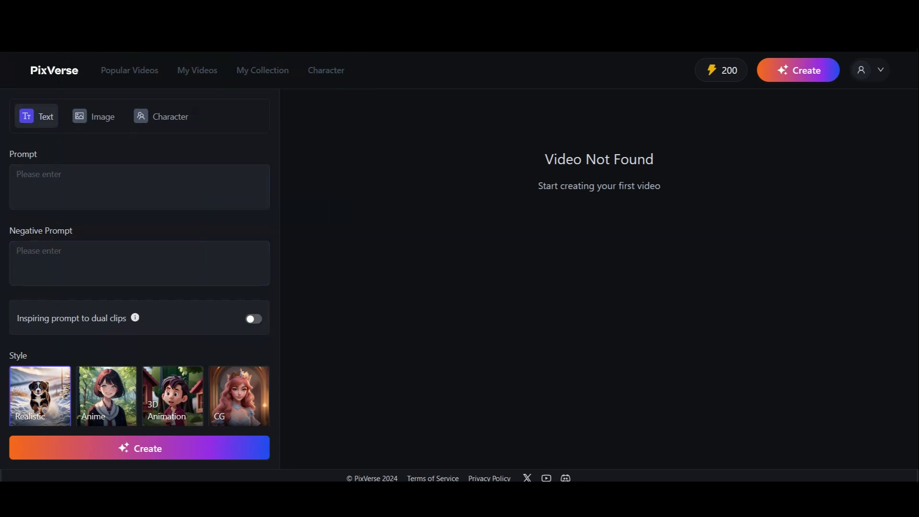
left_click(94, 116)
left_click(162, 116)
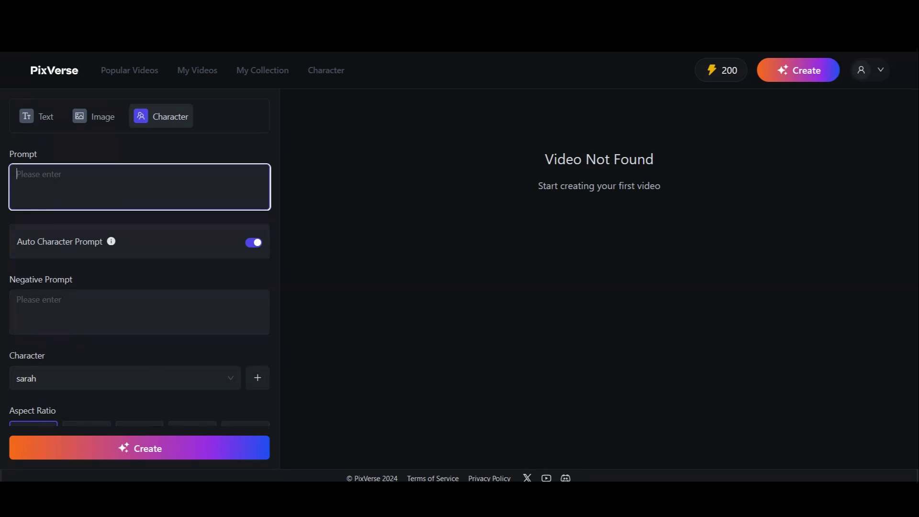
type("A")
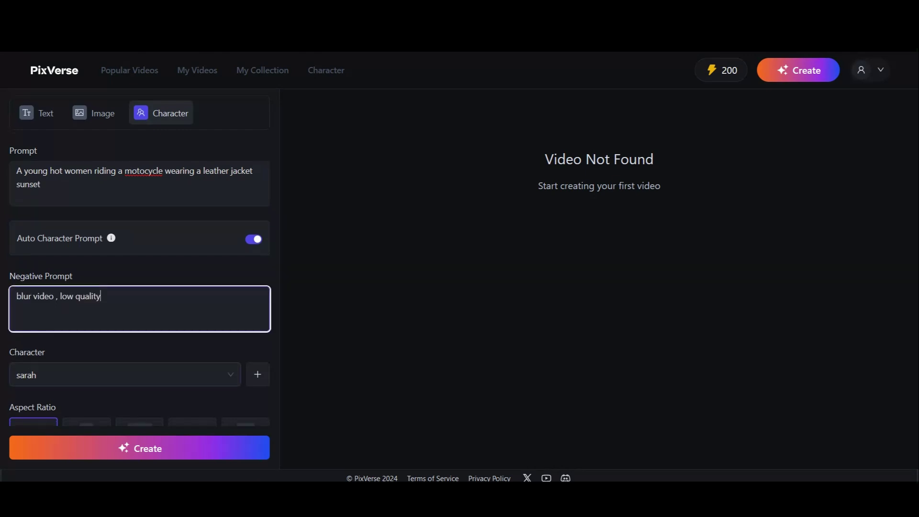
scroll(139, 323, "down", 3)
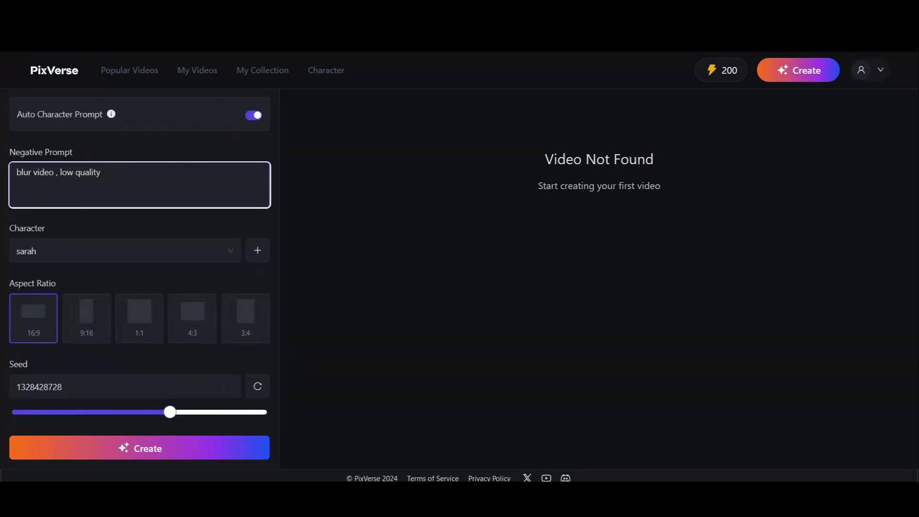
left_click(122, 251)
left_click(123, 280)
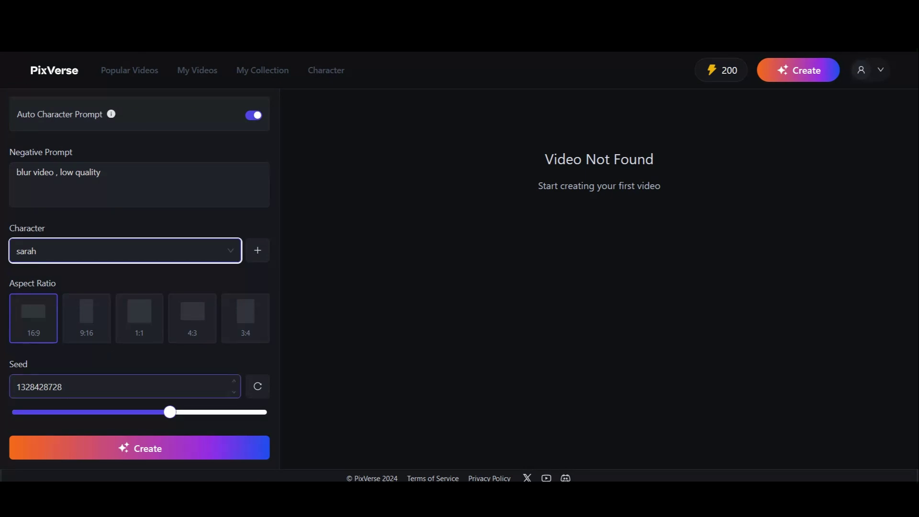
mouse_move(170, 411)
left_mouse_down()
mouse_move(144, 411)
mouse_move(168, 411)
left_mouse_up()
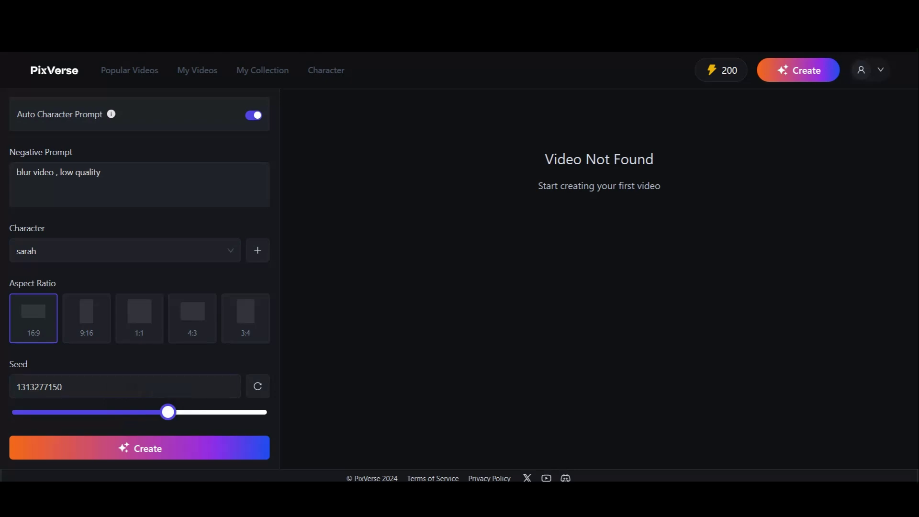
scroll(139, 287, "up", 3)
scroll(140, 288, "down", 3)
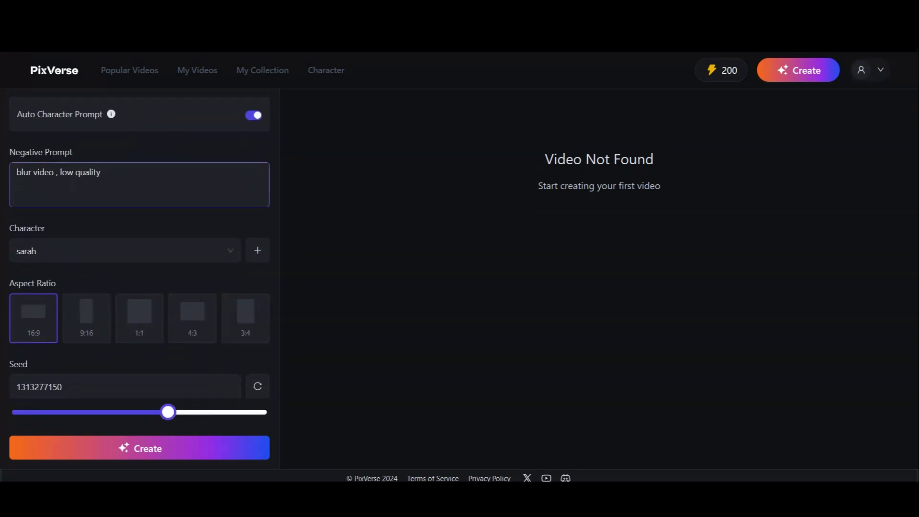
left_click(139, 448)
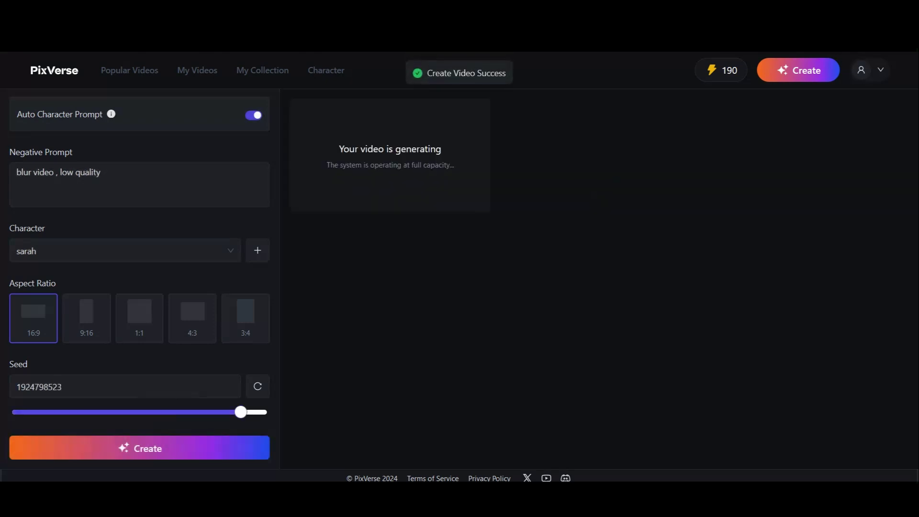
scroll(140, 287, "up", 3)
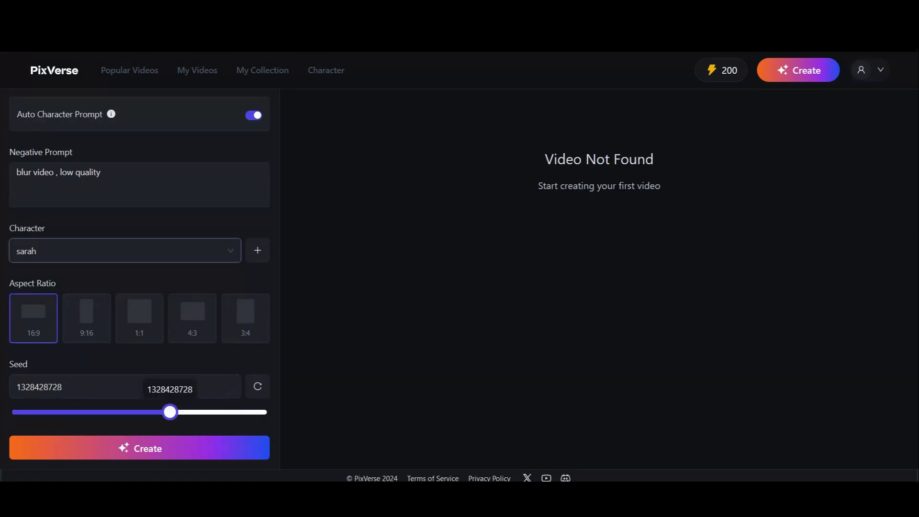
mouse_move(168, 411)
left_mouse_down()
mouse_move(144, 411)
mouse_move(169, 412)
left_mouse_up()
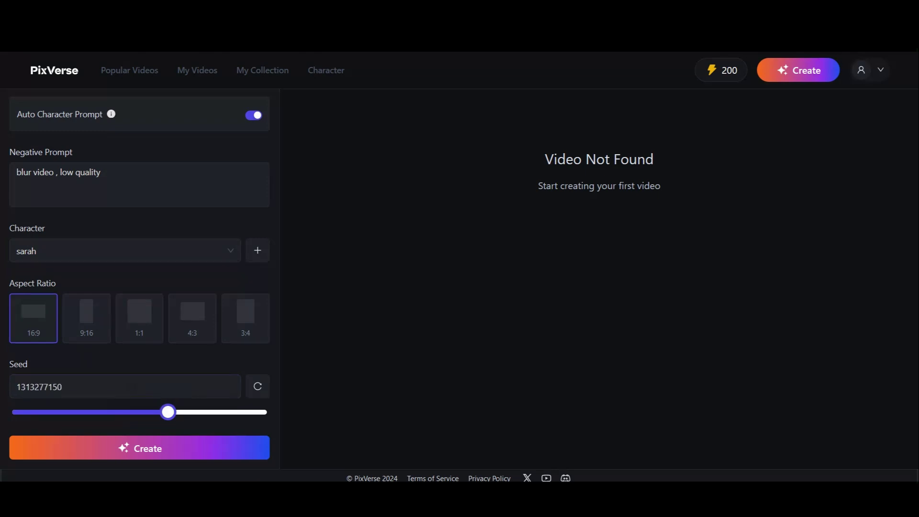
scroll(140, 287, "up", 5)
scroll(139, 287, "down", 5)
- Generate the sarah motorcycle clip and open its card on the Detail page
left_click(116, 450)
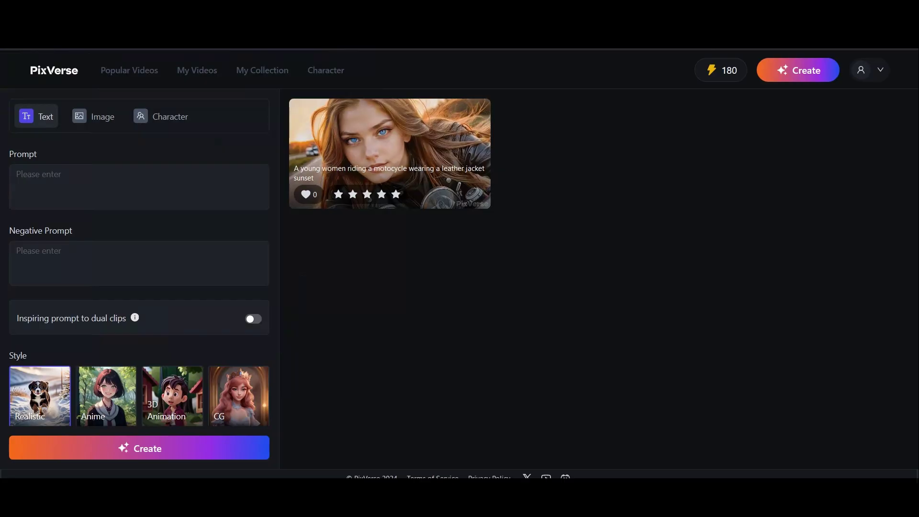
left_click(390, 136)
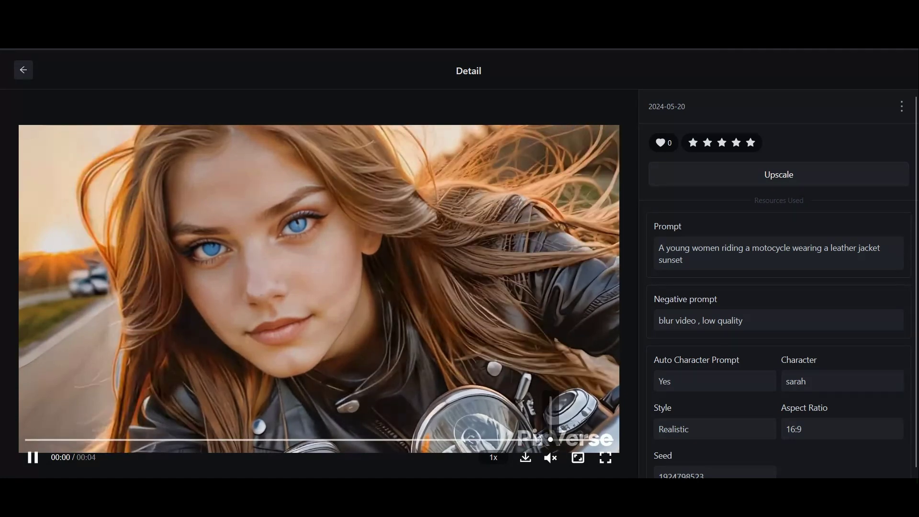
- Unmute the sarah flight-attendant video and download it as an mp4
left_click(550, 457)
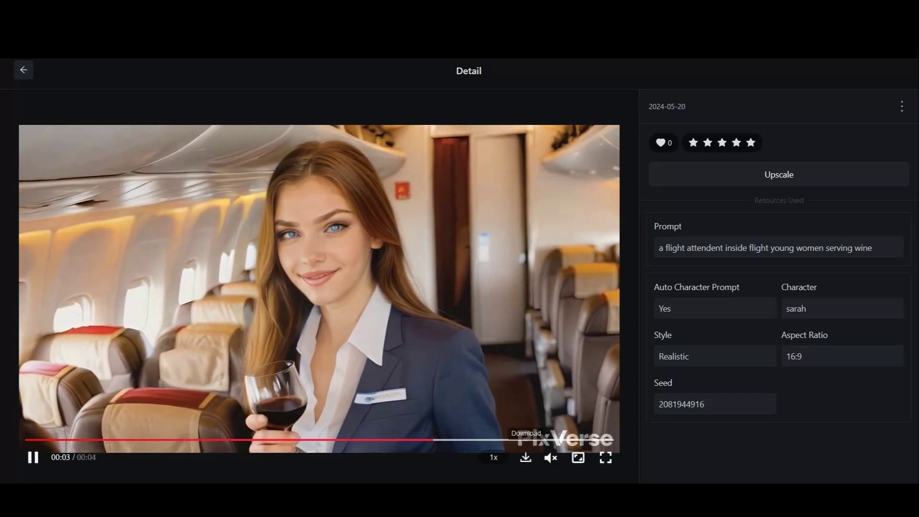
left_click(526, 456)
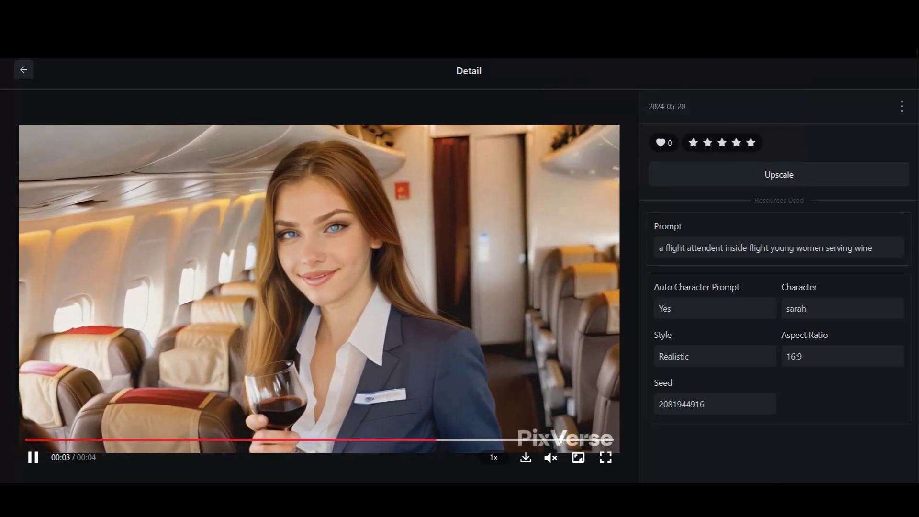